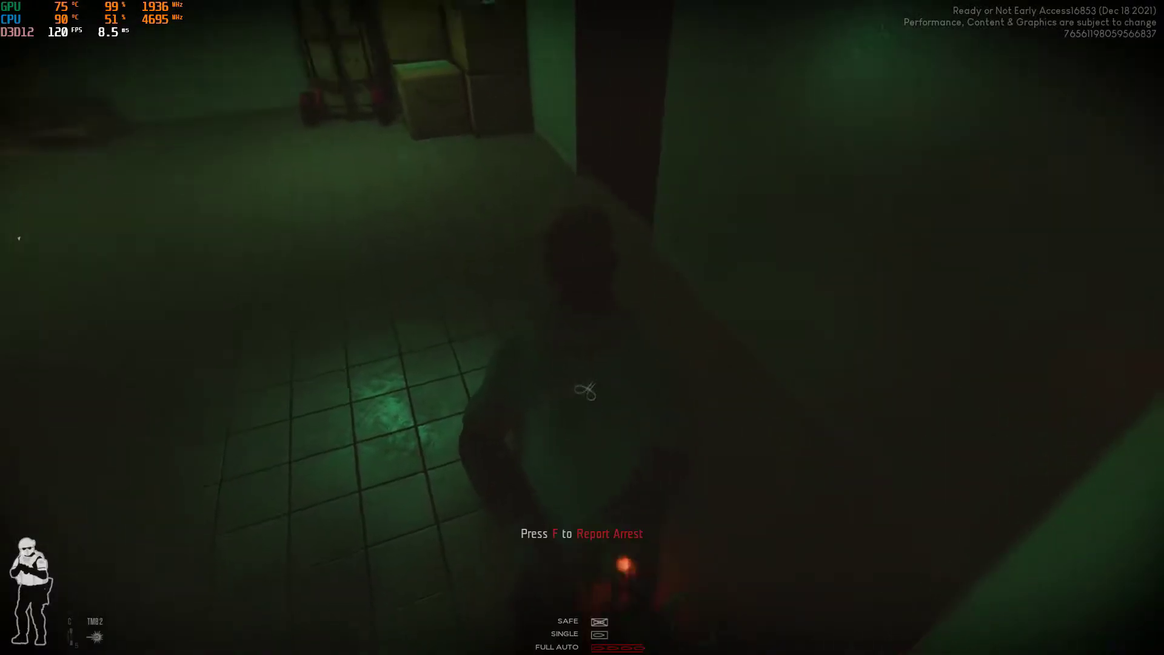
key(f)
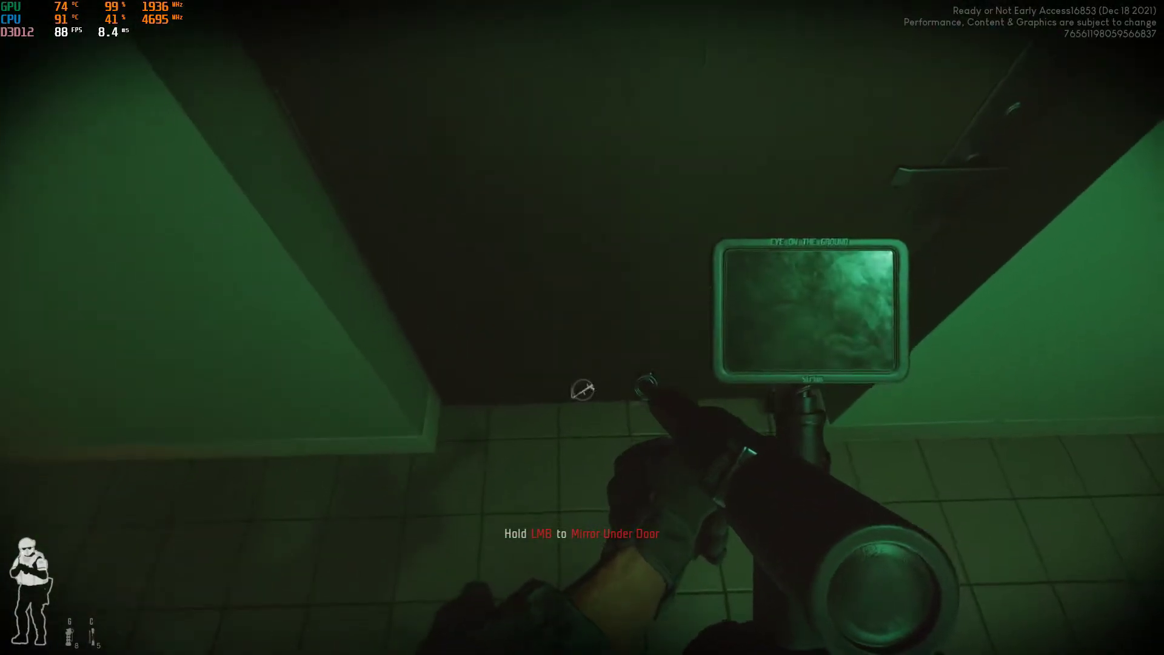
click(583, 392)
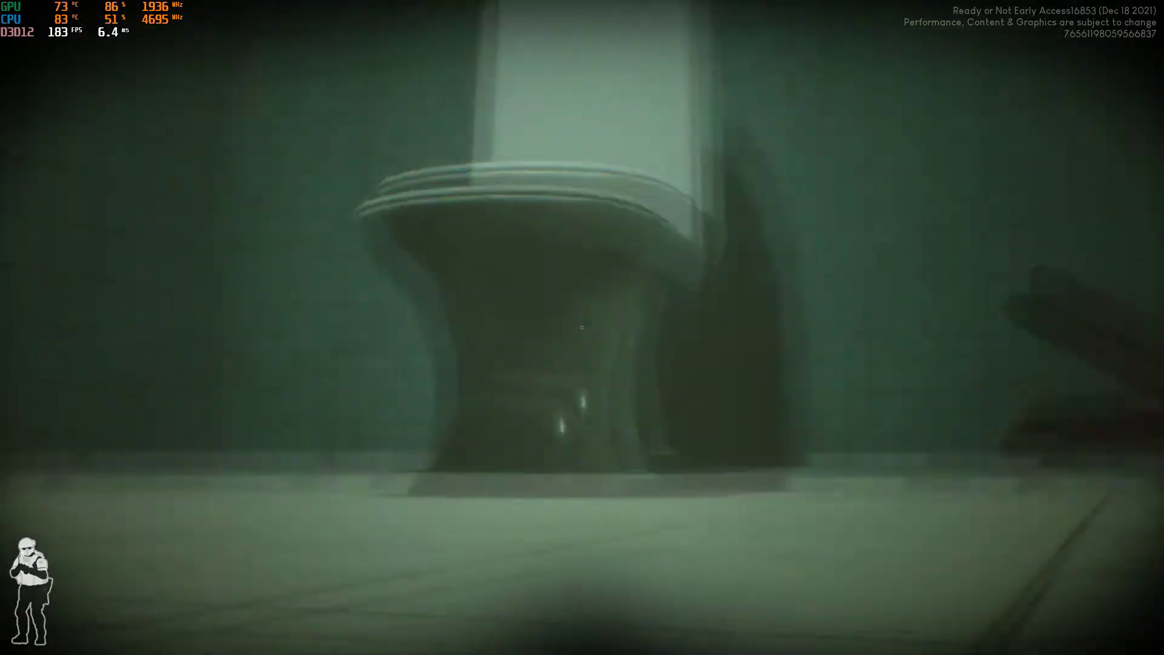